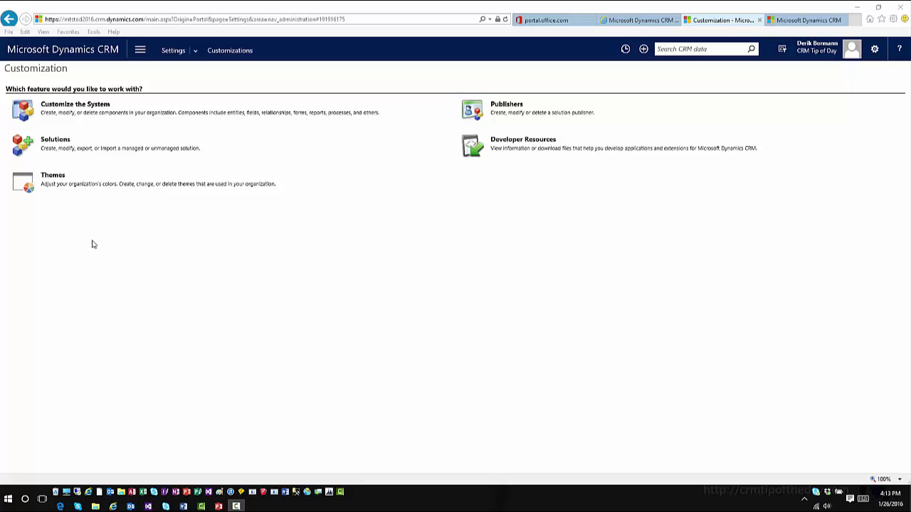
Open the Tip od the Day solution in a maximized window and list all of its components.
left_click(66, 145)
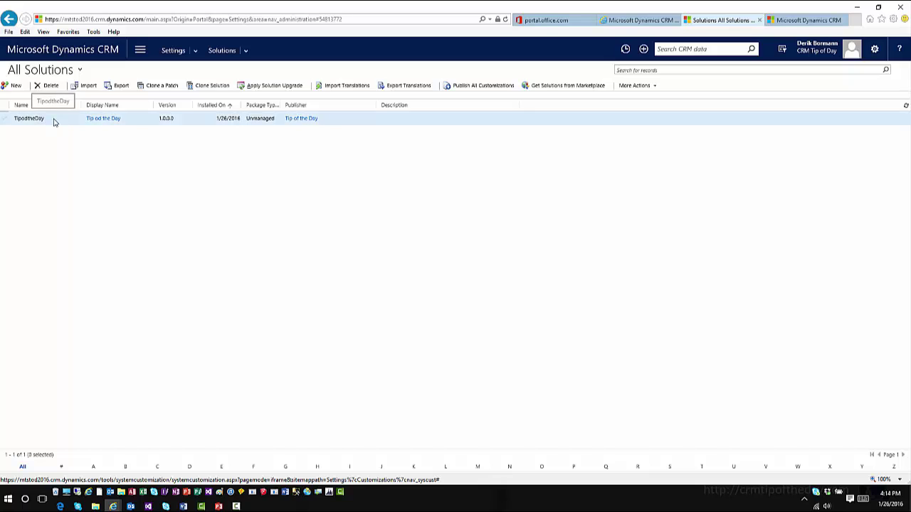
double_click(53, 121)
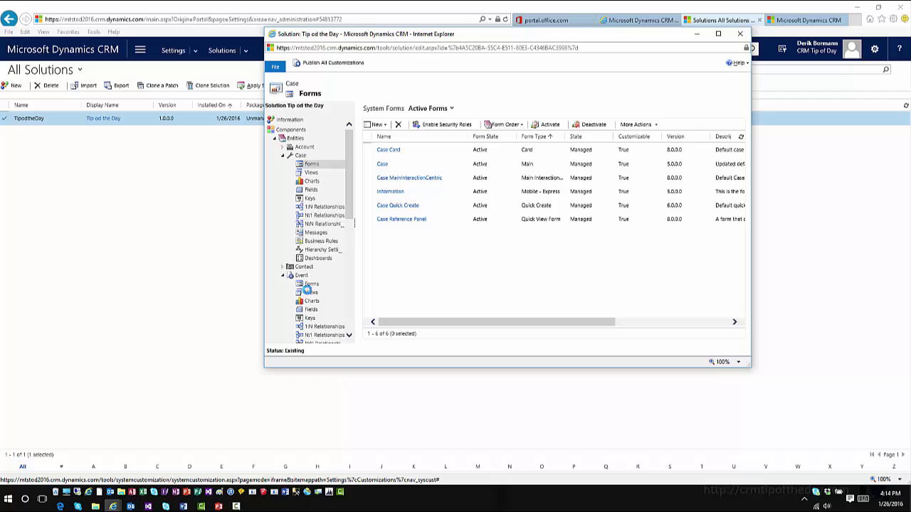
left_click(291, 130)
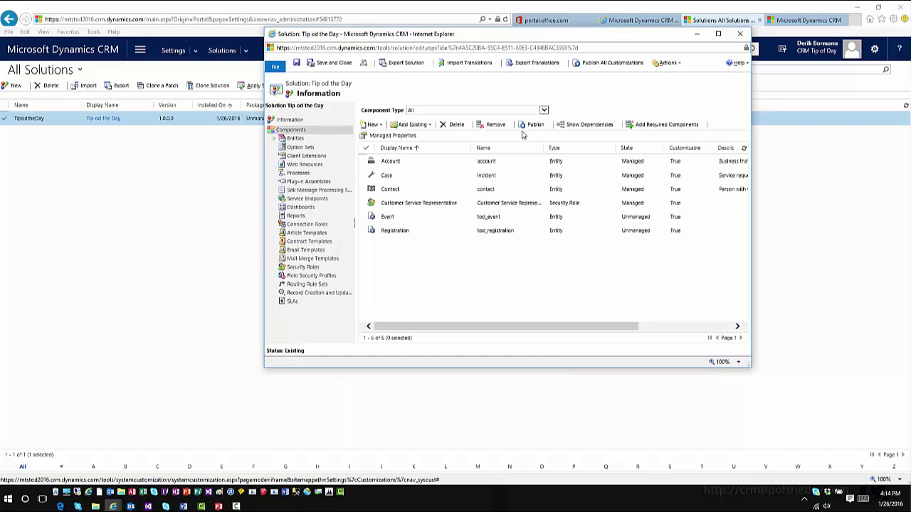
left_click(717, 33)
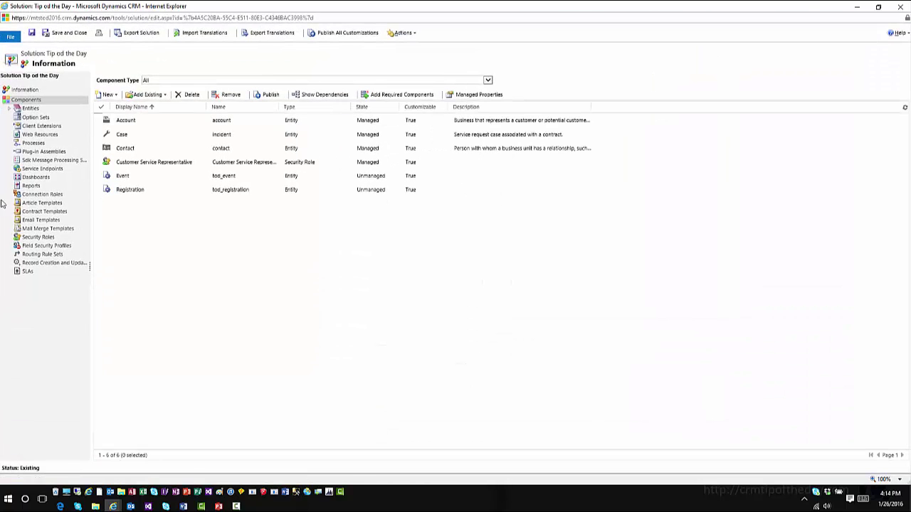
Expand the Event and Registration entities and view Registration's dashboards and active forms.
left_click(9, 108)
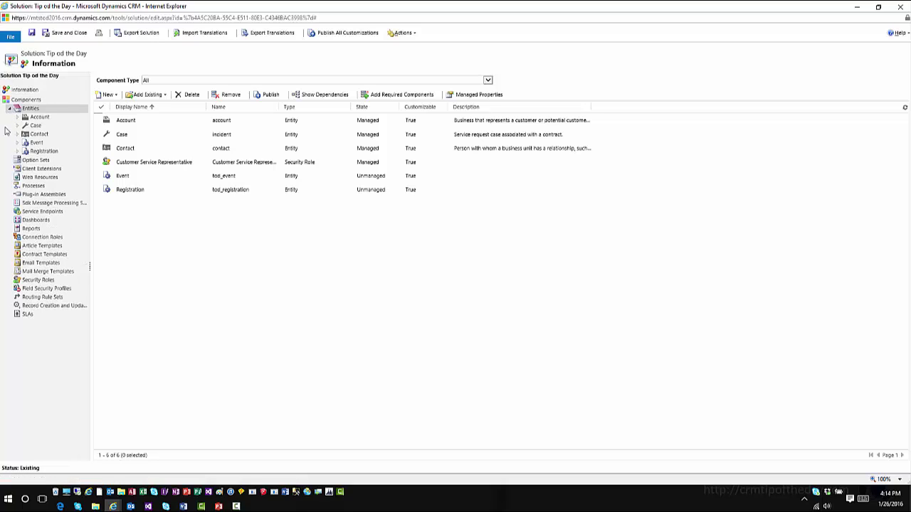
left_click(18, 142)
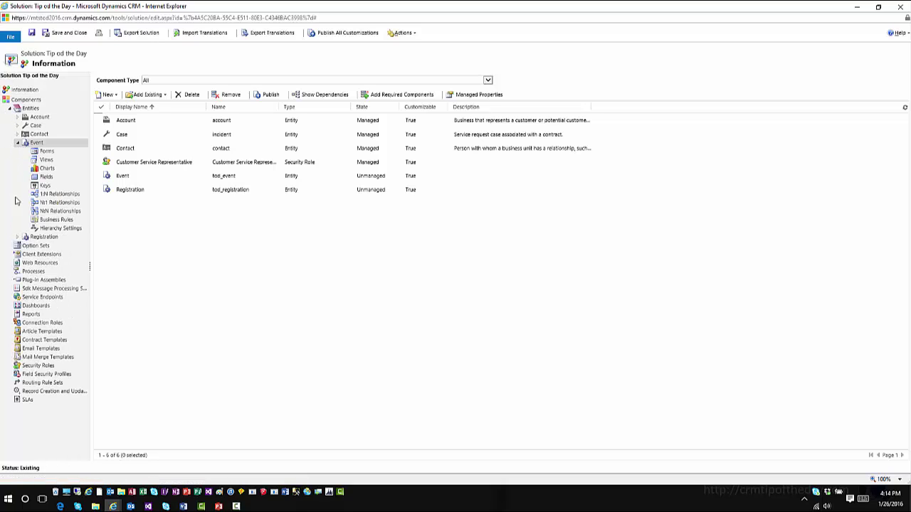
left_click(18, 237)
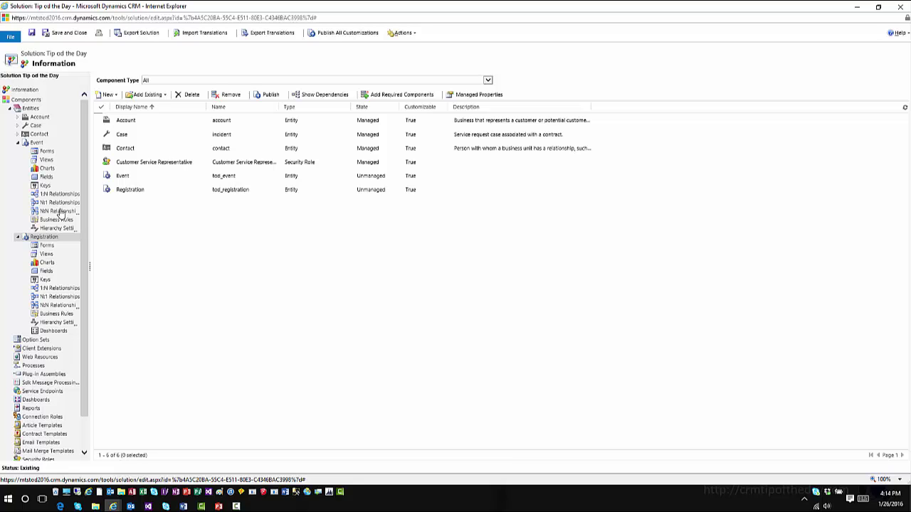
left_click(63, 333)
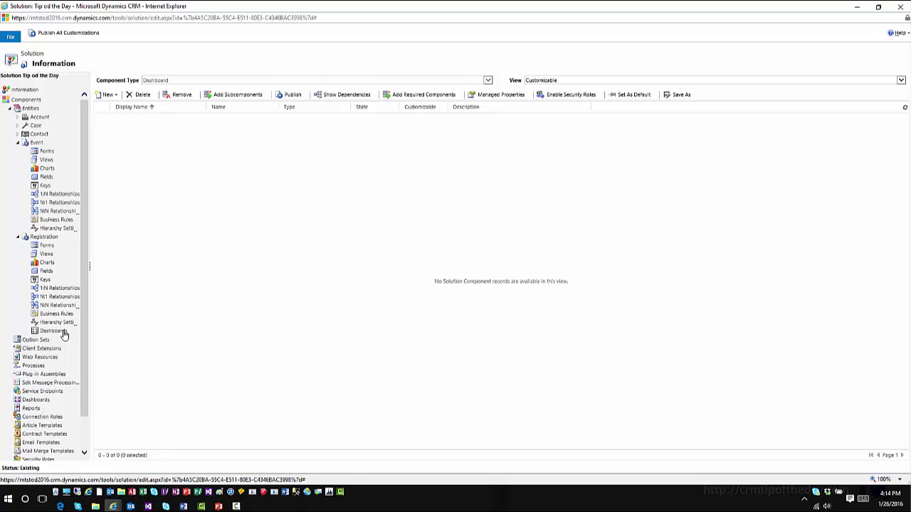
left_click(48, 246)
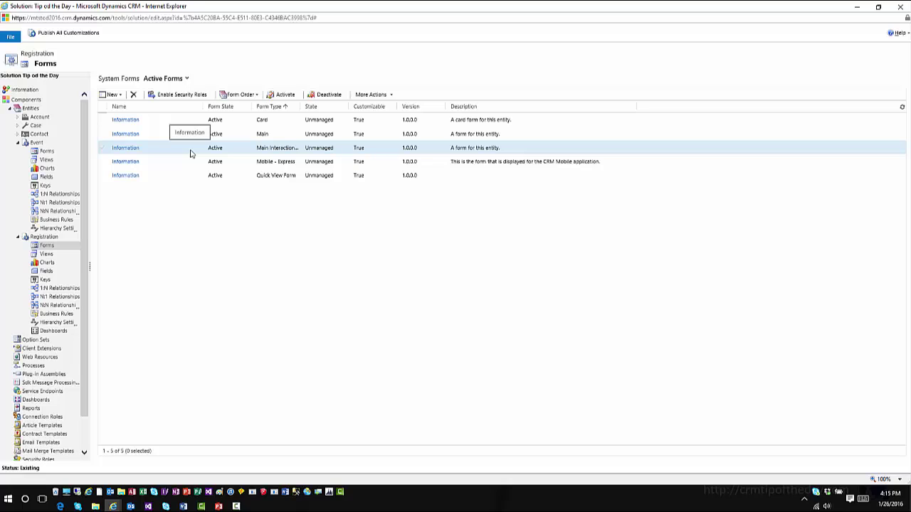
Enable the Event entity for interactive experience and save the entity definition.
left_click(35, 143)
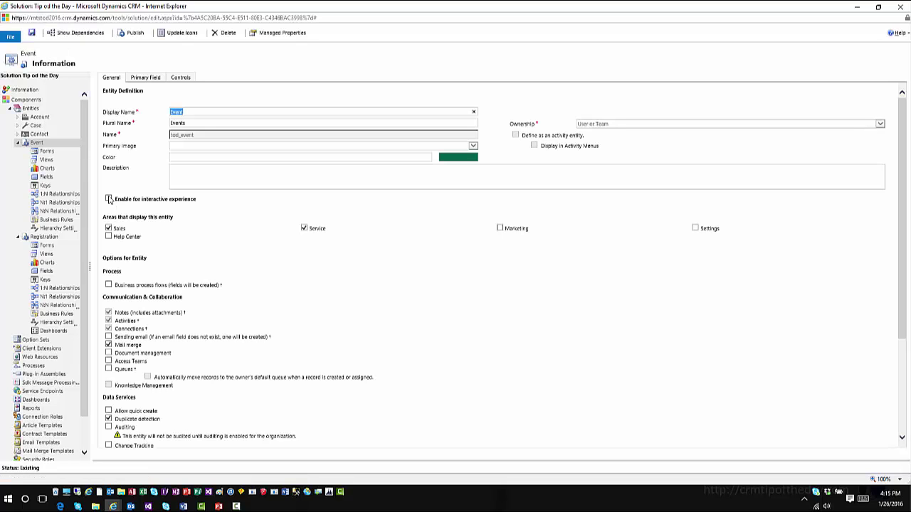
left_click(110, 200)
left_click(32, 34)
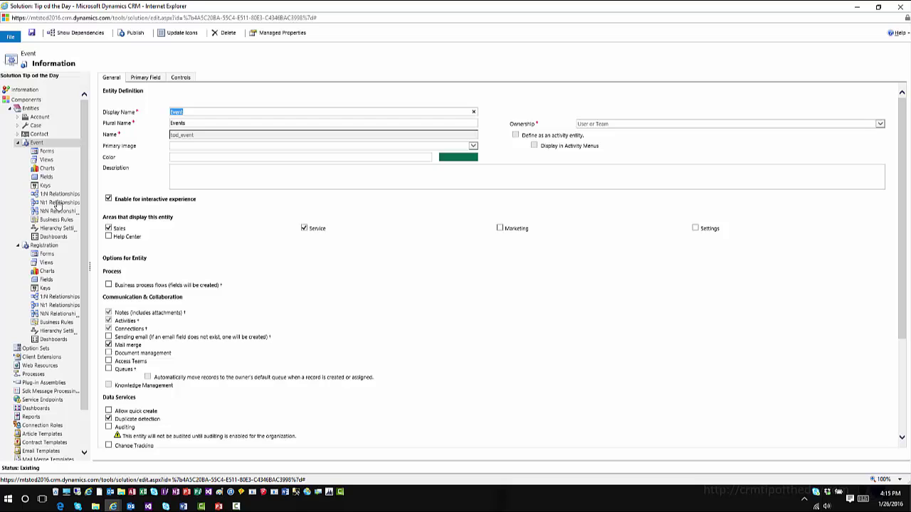
Open the Case entity's Case MainInteractionCentric form in a maximized form editor.
left_click(18, 126)
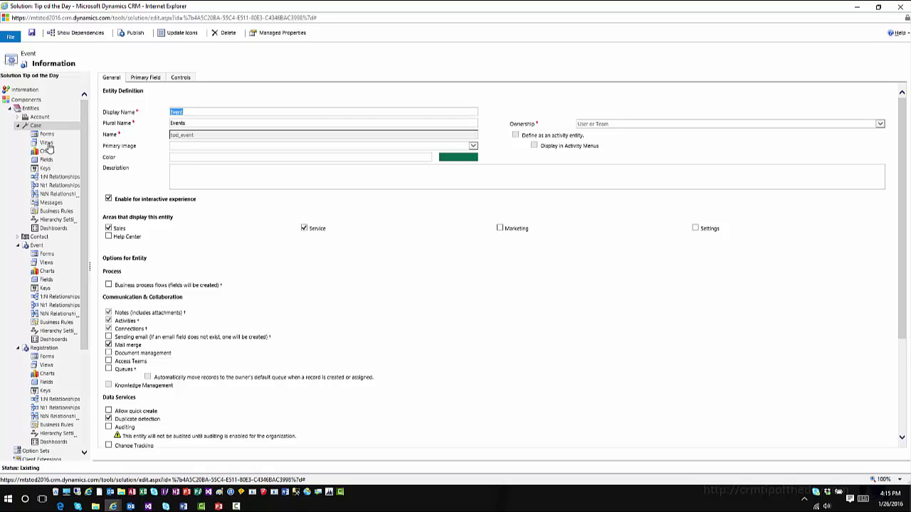
left_click(51, 139)
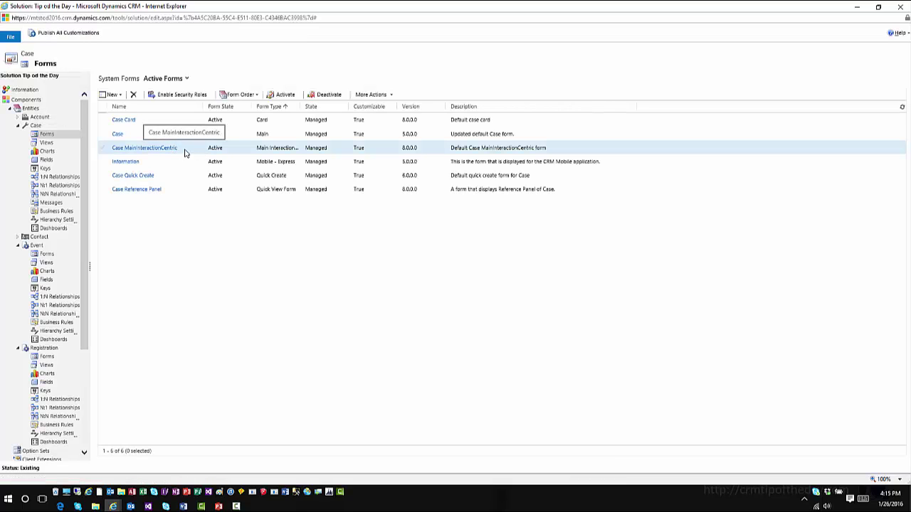
left_click(185, 154)
double_click(185, 153)
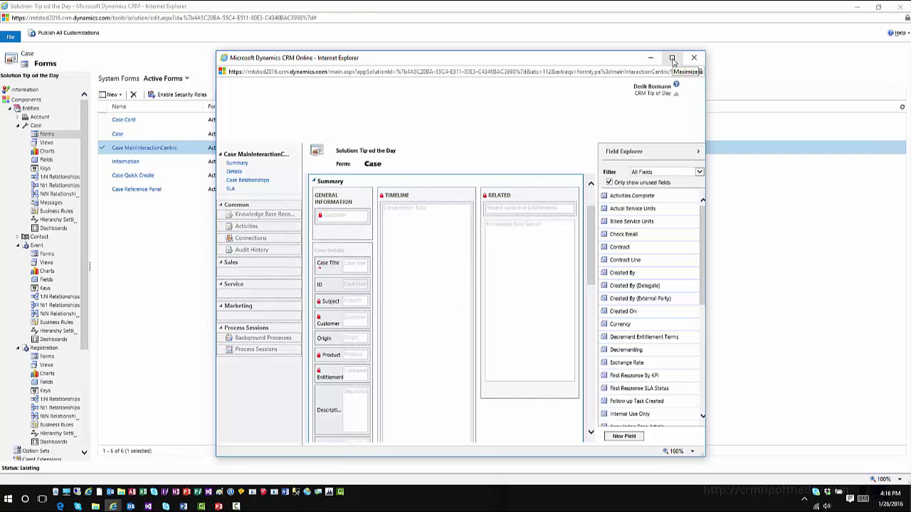
left_click(672, 58)
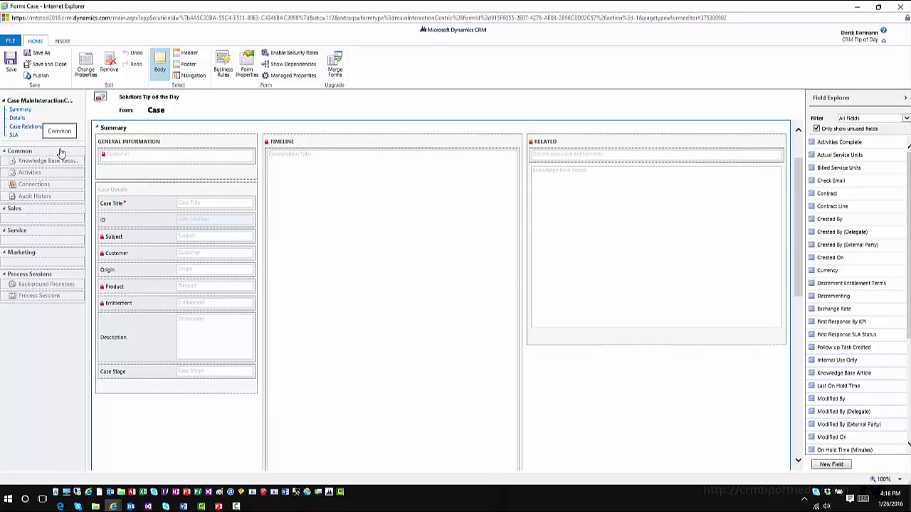
Add the Owner field to the Case Details section of the form, below Case Stage.
left_click(62, 41)
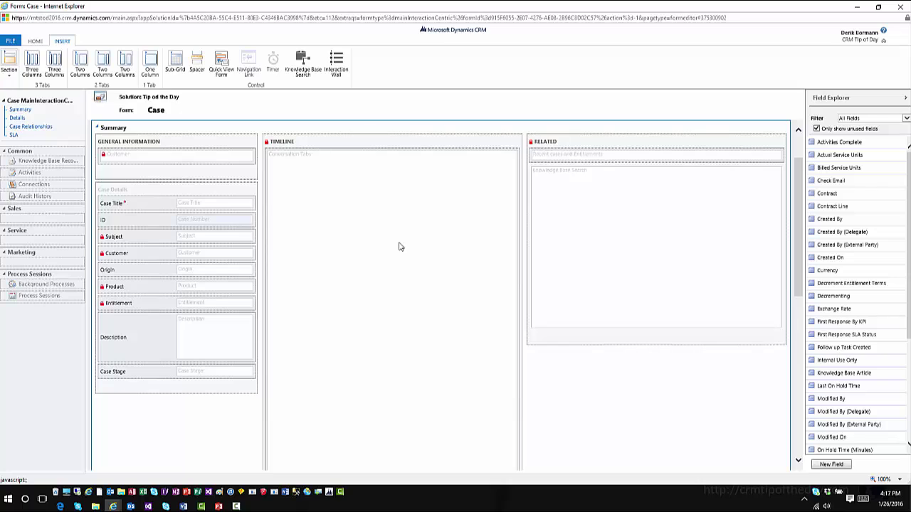
left_click(150, 388)
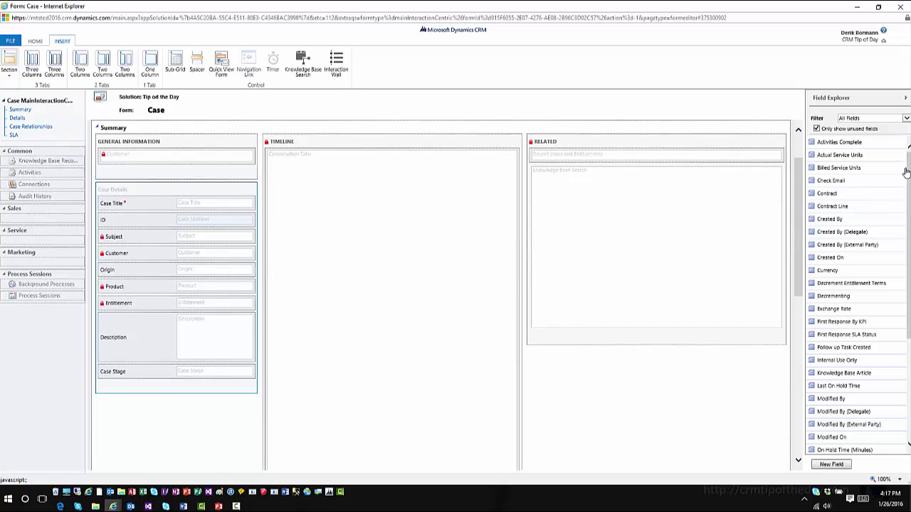
scroll(890, 299, "down", 3)
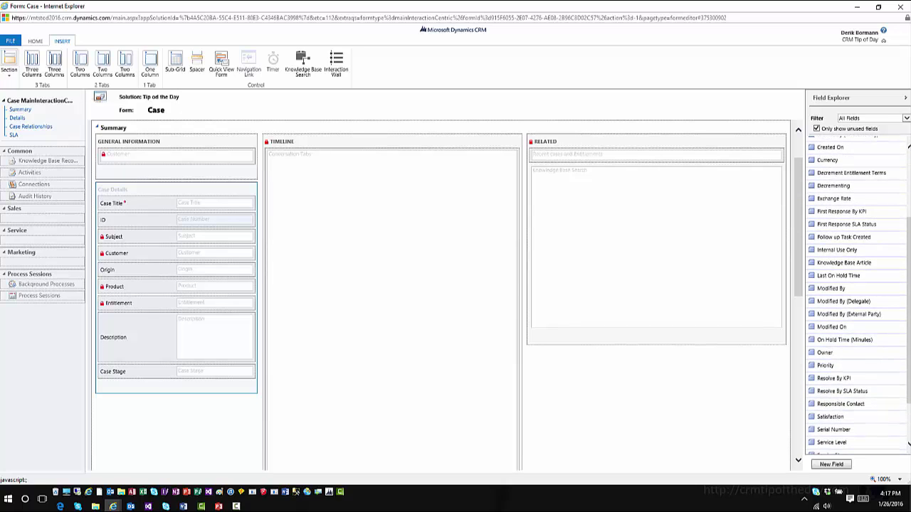
double_click(856, 357)
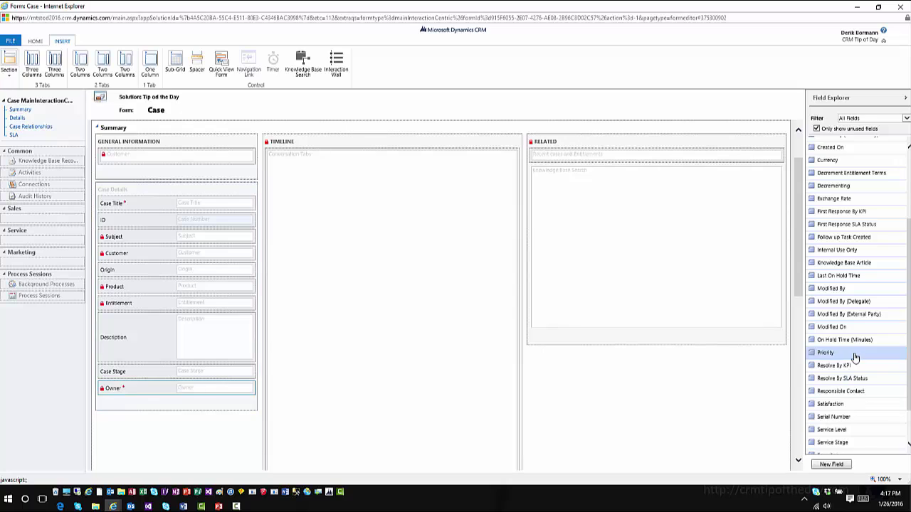
Publish the modified Case form and return to the solution's list of Case forms.
left_click(35, 42)
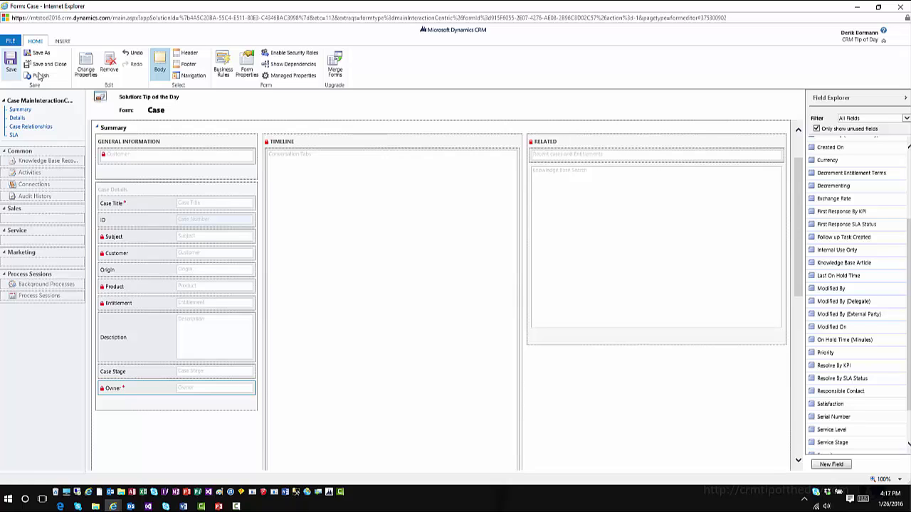
left_click(38, 76)
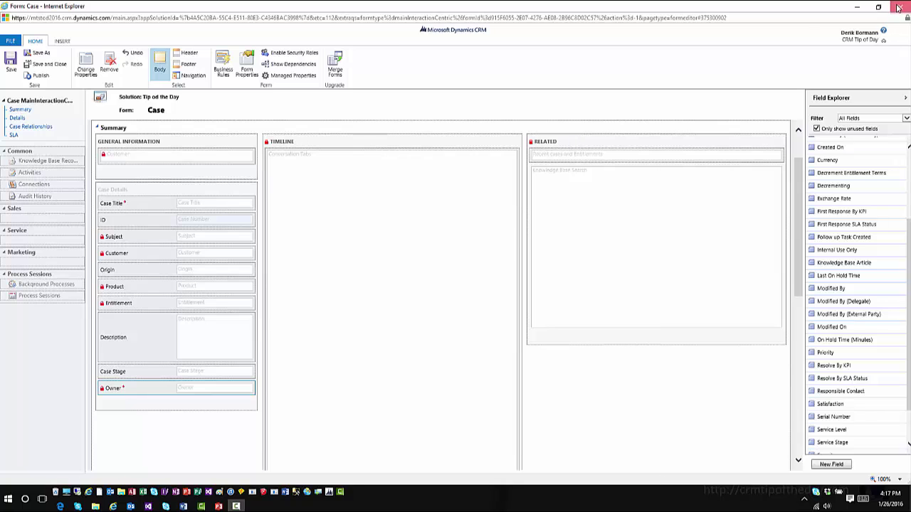
key("alt+Tab")
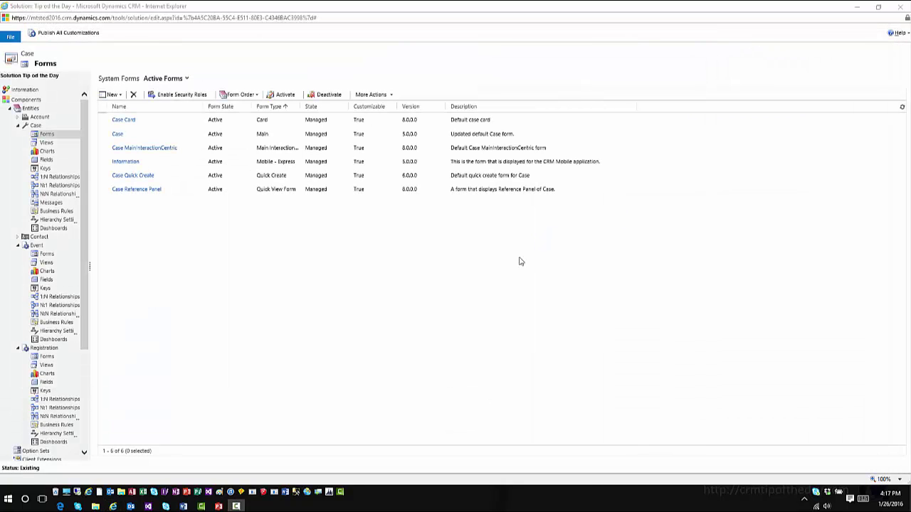
Open the Cases Dashboard from the Case entity's dashboards.
left_click(55, 230)
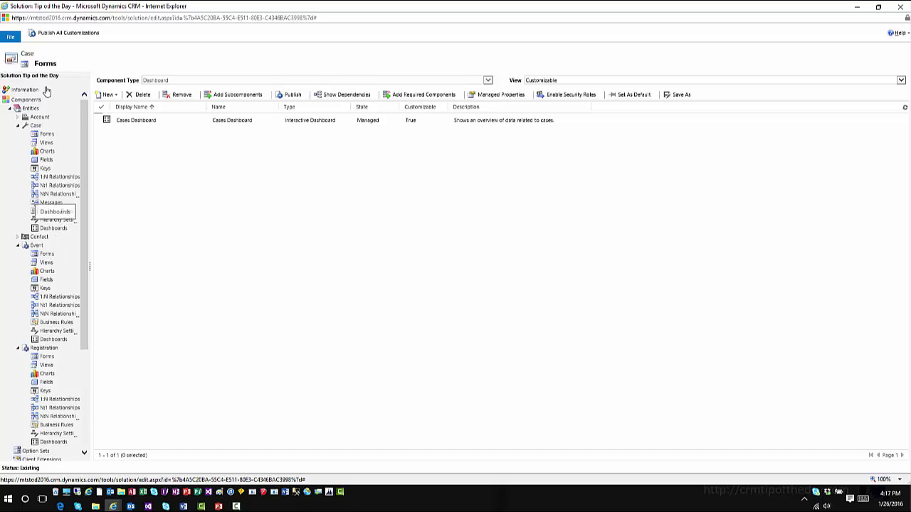
left_click(155, 122)
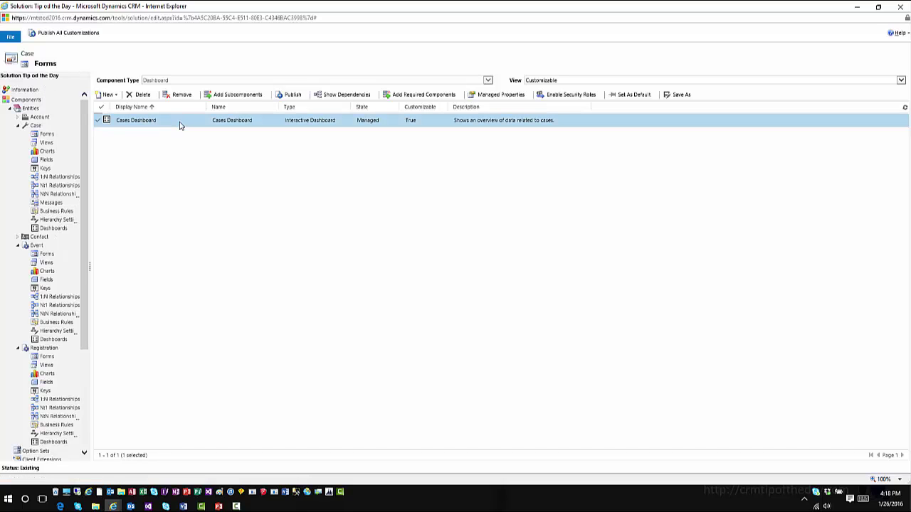
double_click(180, 126)
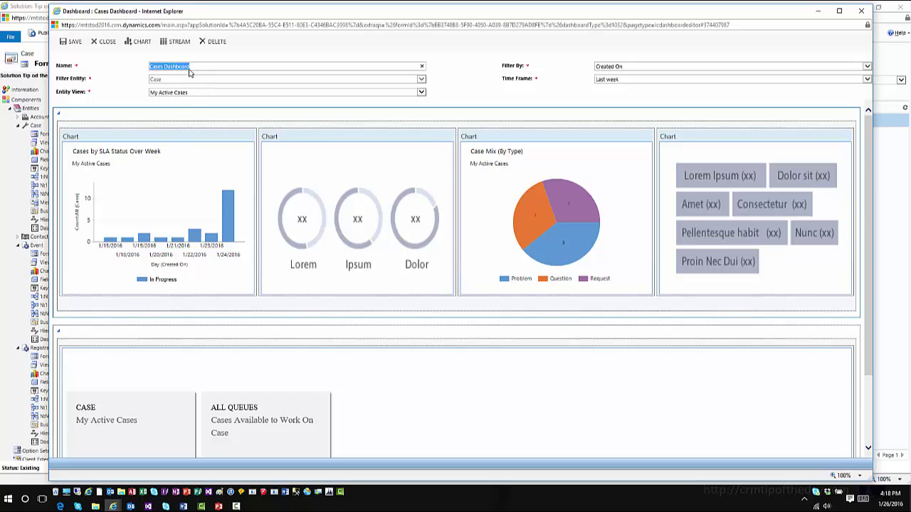
Examine the Cases Dashboard's Filter Entity, Filter By and Time Frame options, plus its charts and tiles.
left_click(422, 81)
left_click(626, 69)
left_click(626, 69)
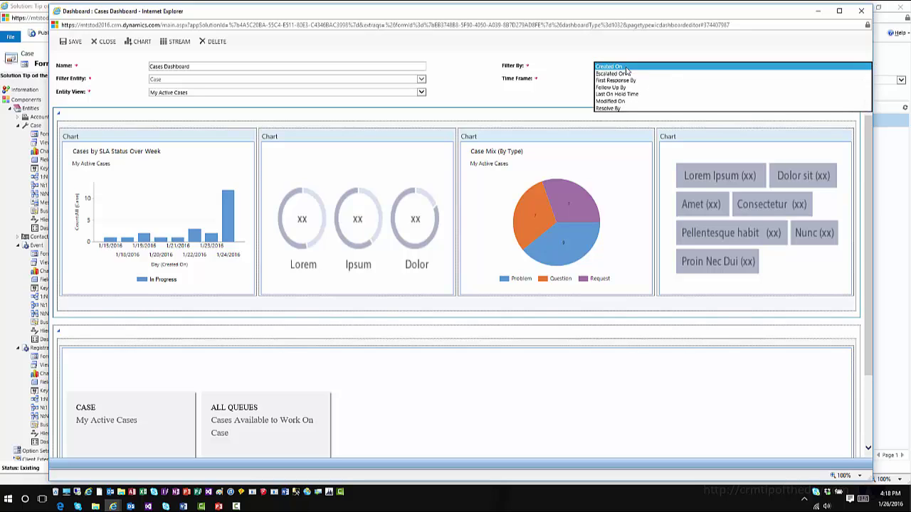
left_click(627, 69)
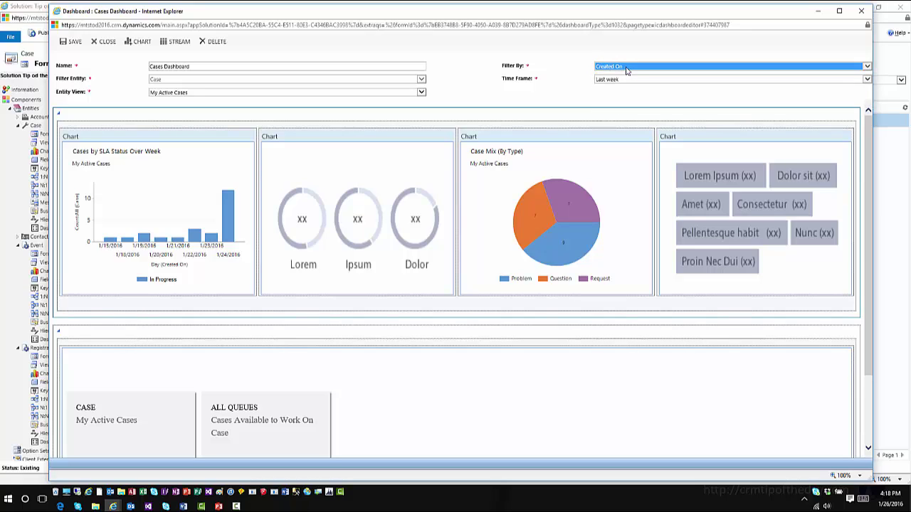
left_click(630, 80)
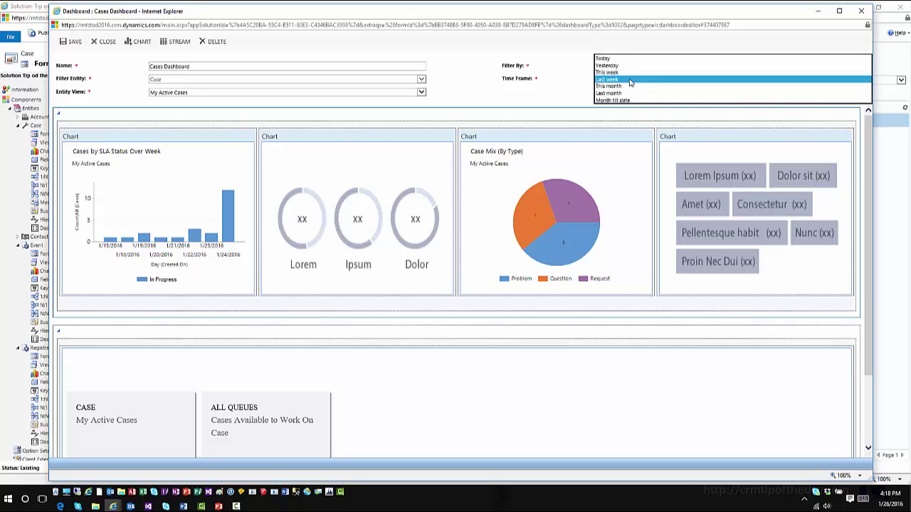
left_click(630, 82)
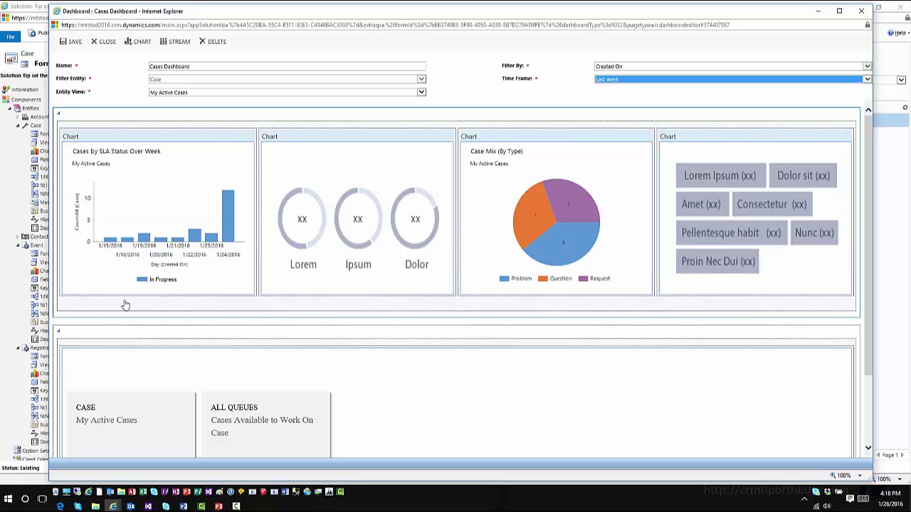
left_click(195, 285)
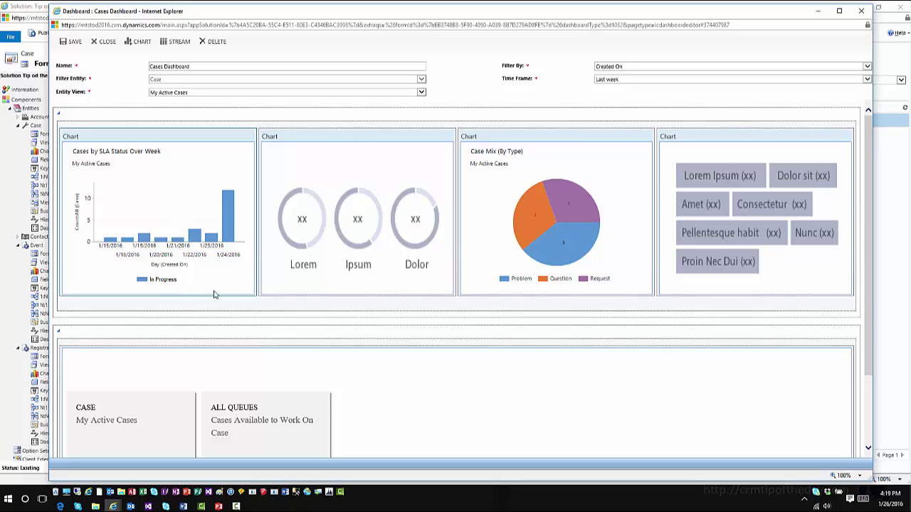
double_click(373, 415)
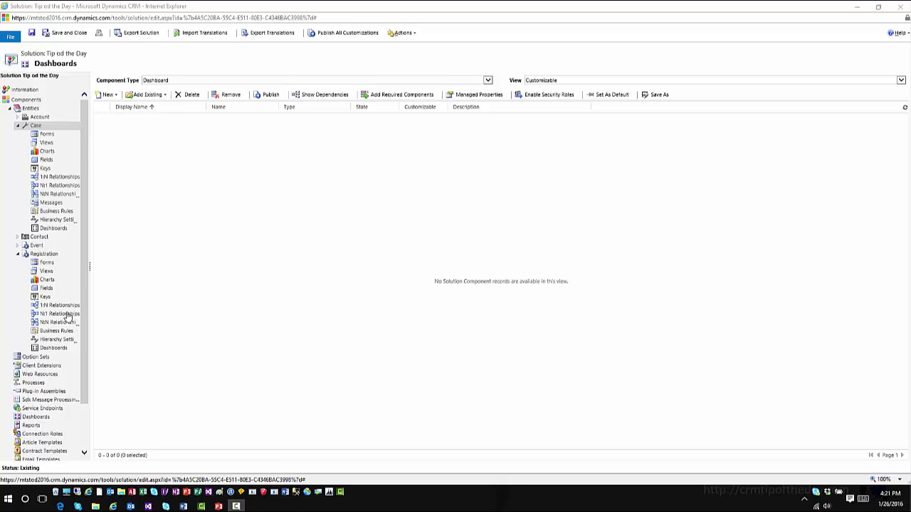
Add the existing interactive experience dashboards Knowledge Manager, Tier 1 Dashboard and Tier 2 Dashboard to the solution's dashboards.
scroll(60, 309, "down", 3)
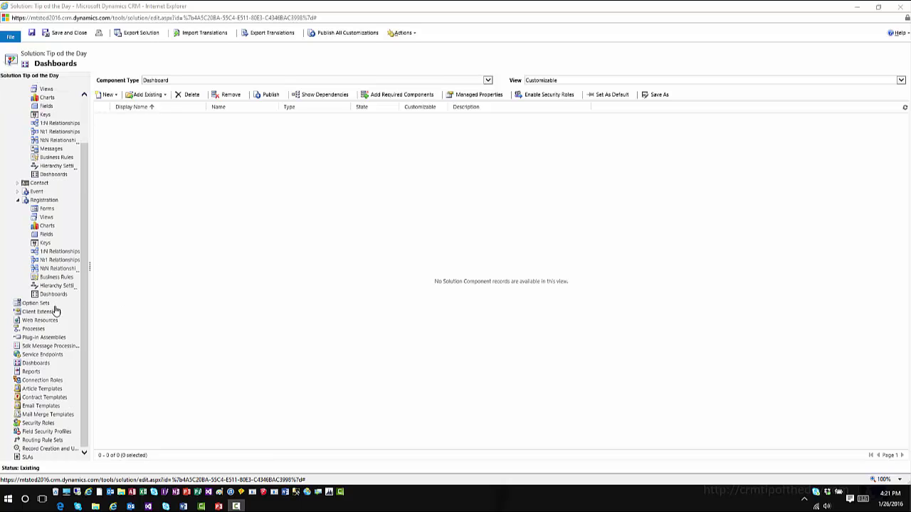
left_click(46, 365)
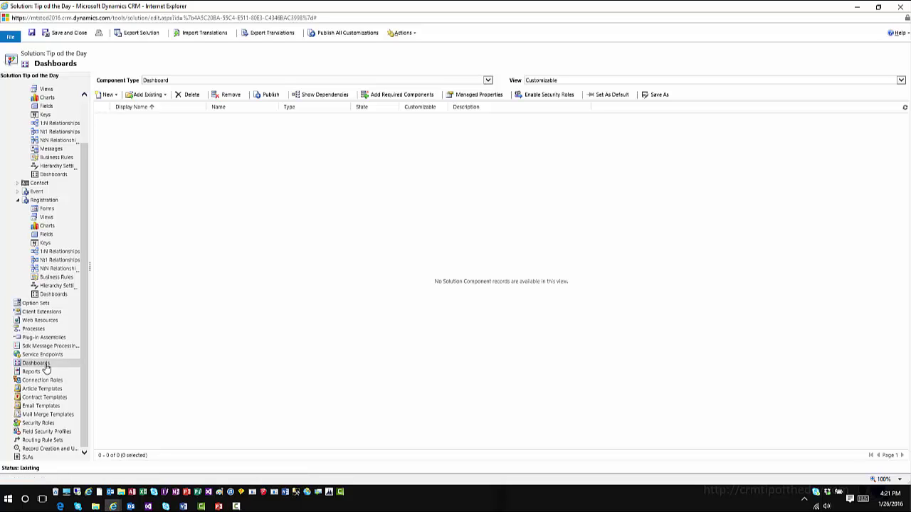
left_click(166, 97)
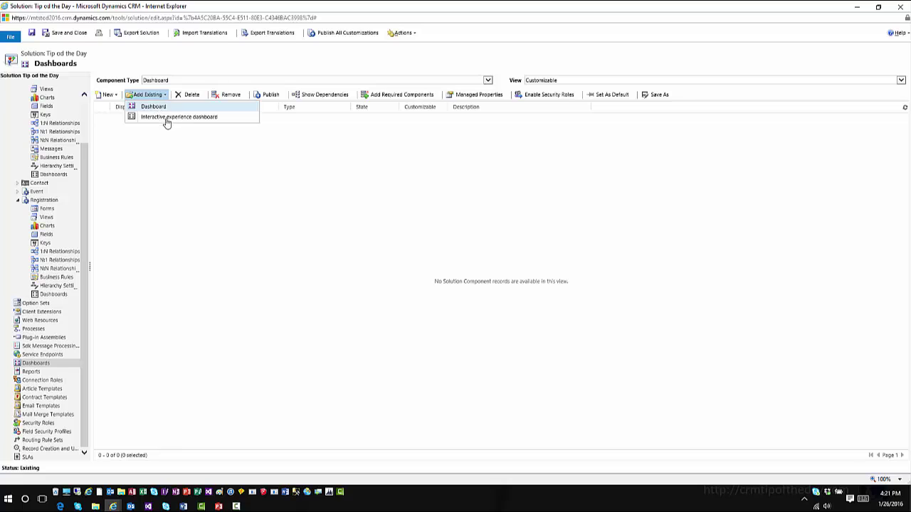
left_click(174, 121)
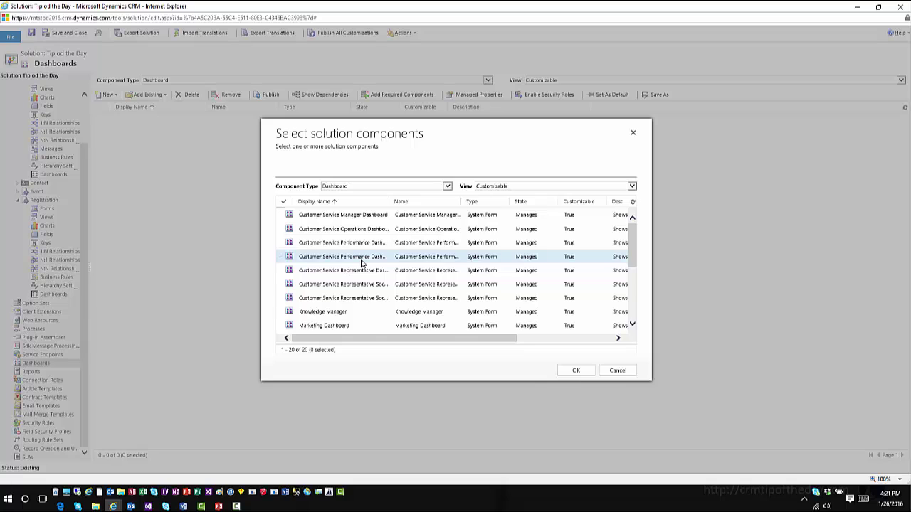
scroll(362, 264, "down", 5)
scroll(361, 263, "down", 1)
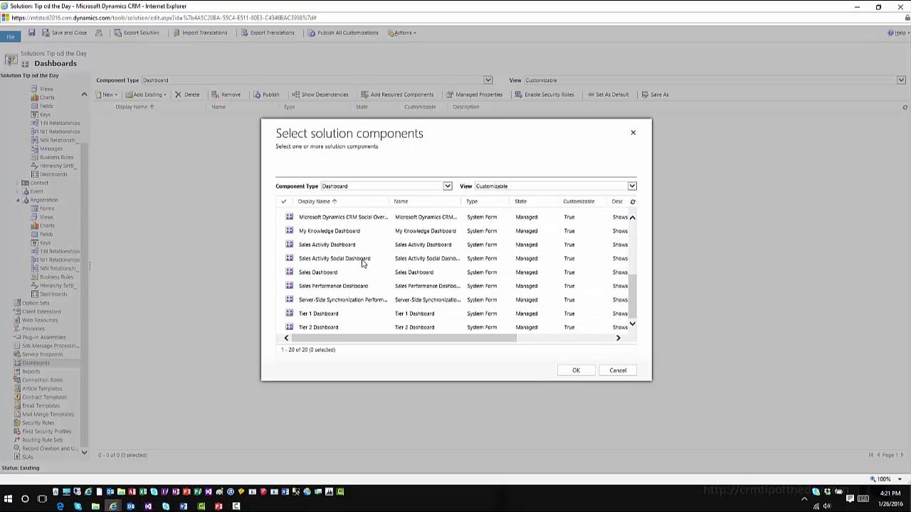
scroll(362, 263, "up", 5)
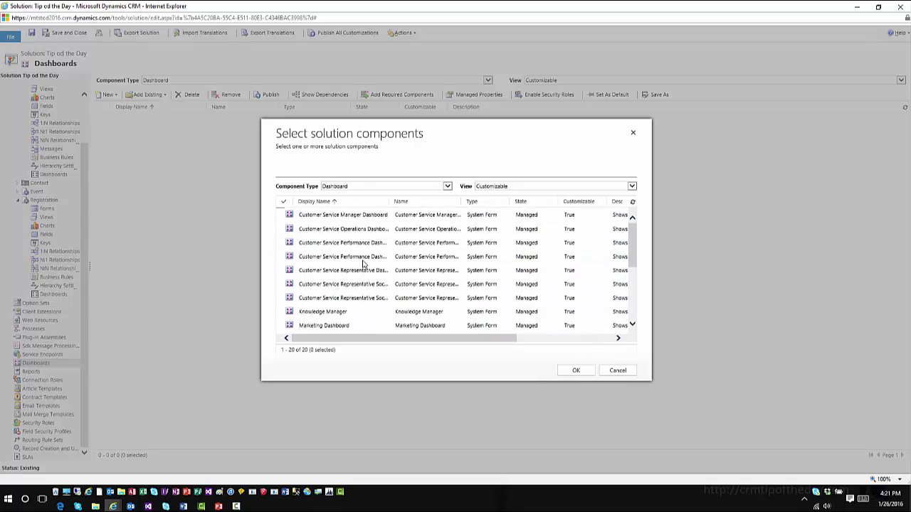
left_click(349, 314)
scroll(349, 314, "down", 5)
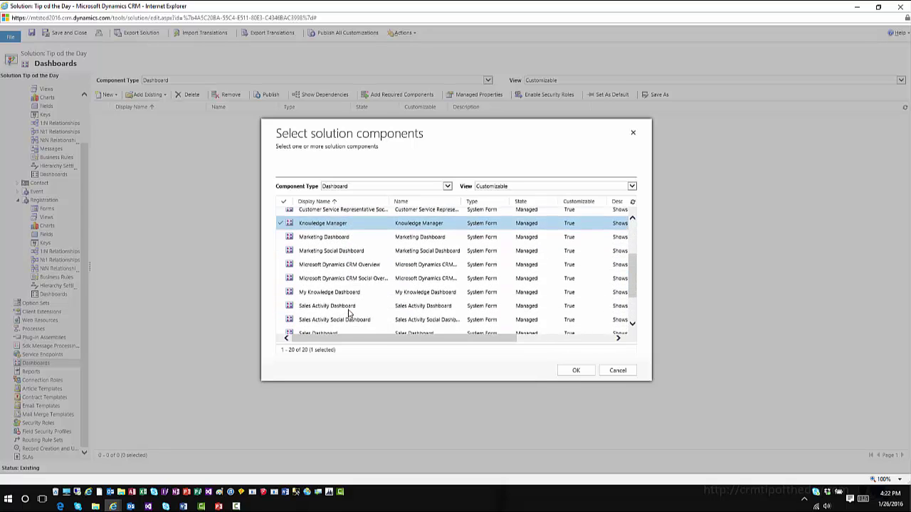
scroll(349, 314, "up", 2)
scroll(348, 313, "down", 2)
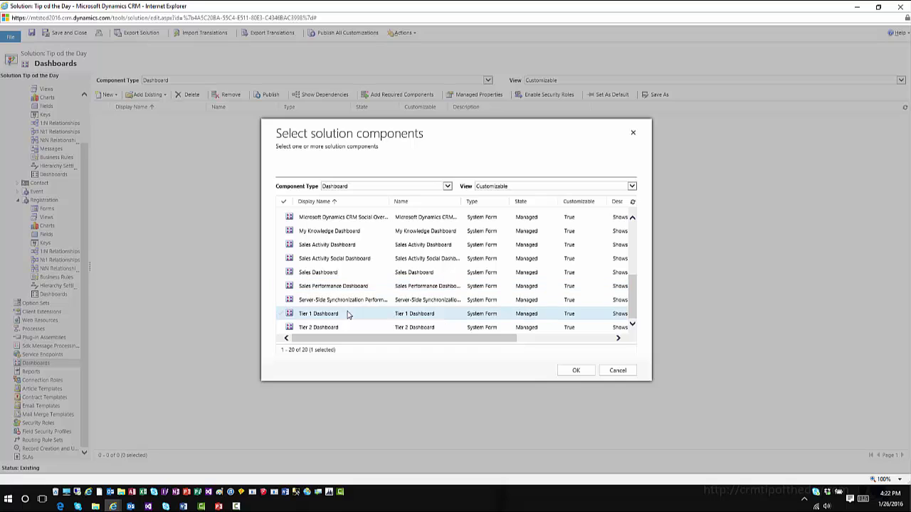
left_click(280, 314)
left_click(281, 327)
scroll(283, 333, "up", 4)
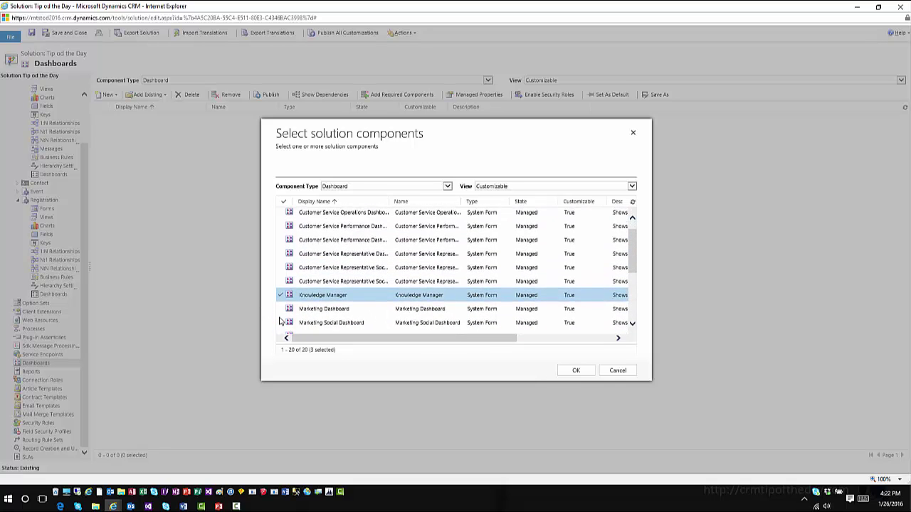
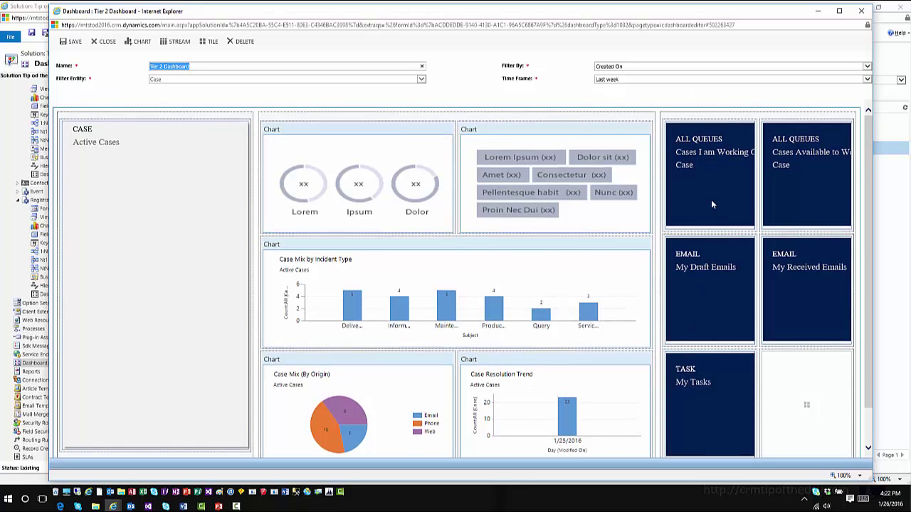
Fill the Tier 2 Dashboard's empty tile slot with an entity view tile for the Case entity's Active Cases.
scroll(724, 210, "down", 2)
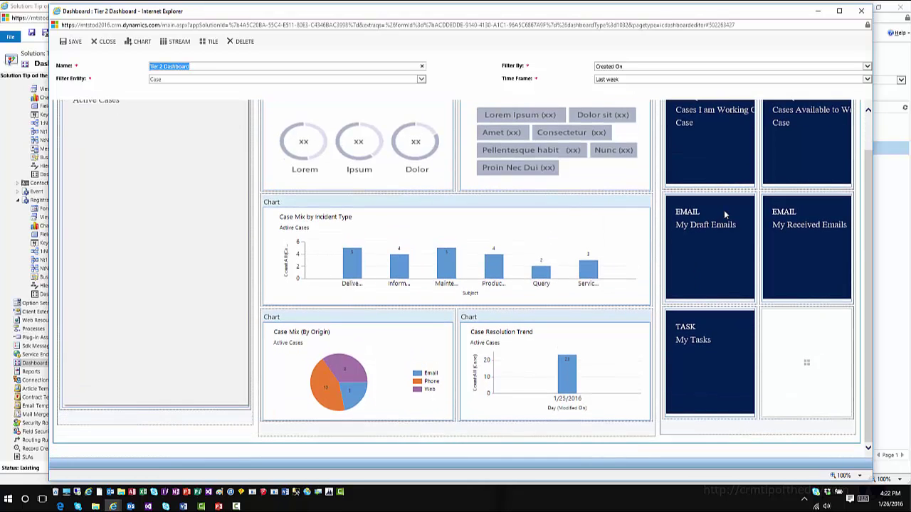
scroll(723, 210, "up", 2)
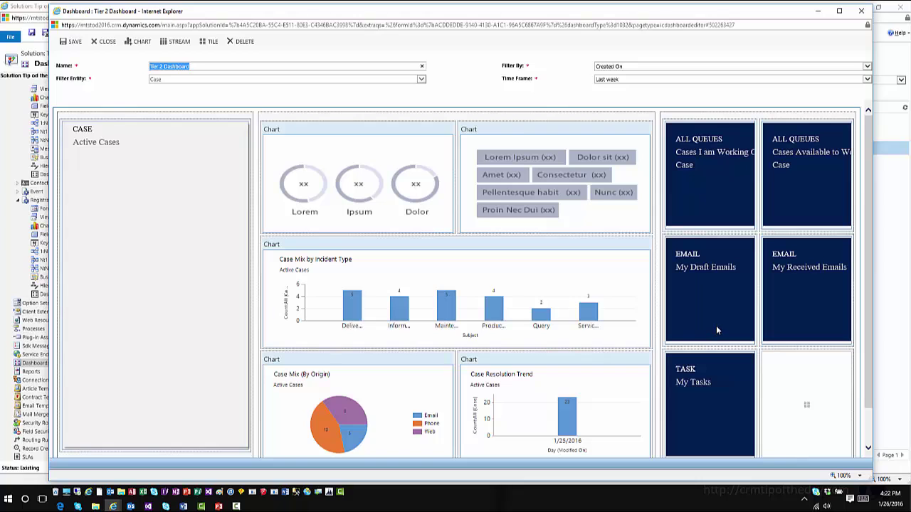
left_click(807, 407)
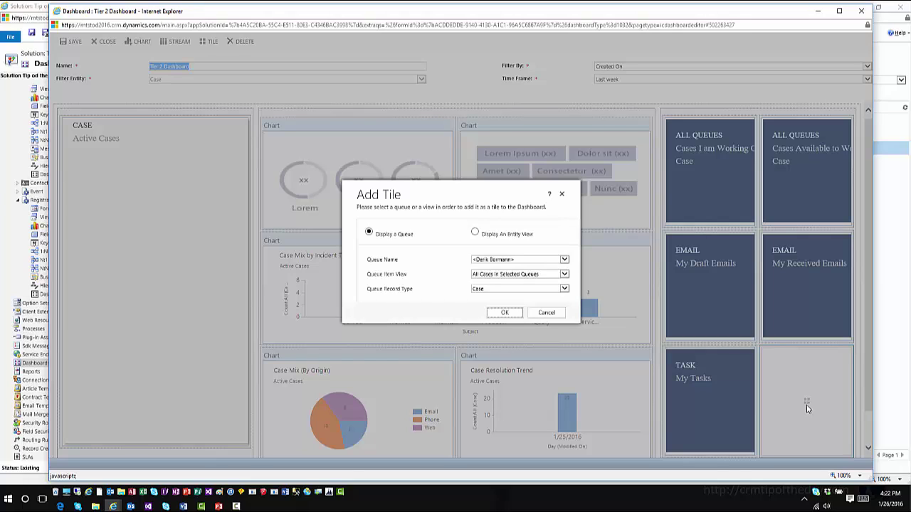
left_click(475, 234)
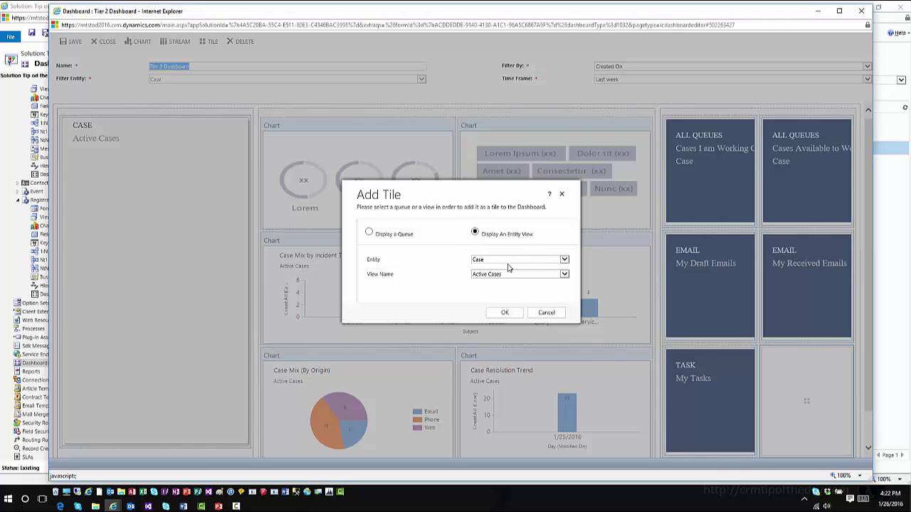
left_click(505, 313)
scroll(792, 387, "down", 1)
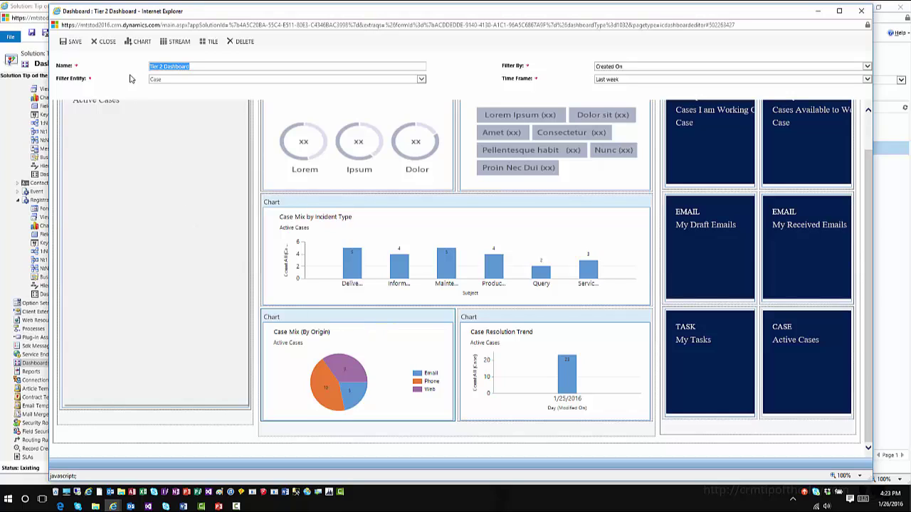
Save and close the Tier 2 Dashboard, publish all customizations and close the solution.
left_click(73, 42)
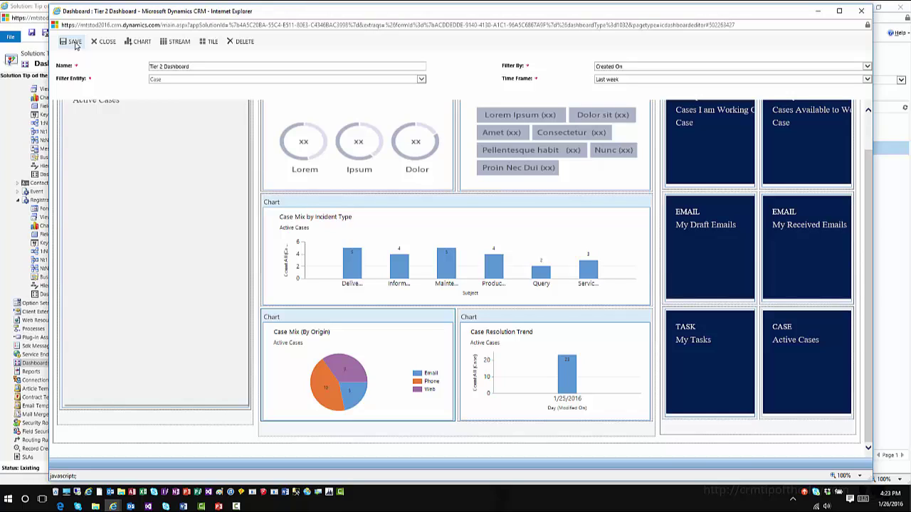
left_click(107, 43)
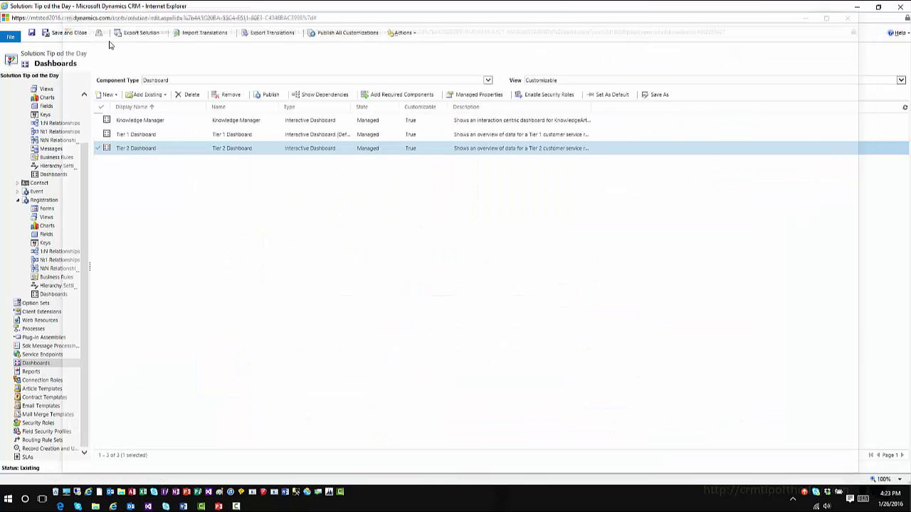
left_click(349, 34)
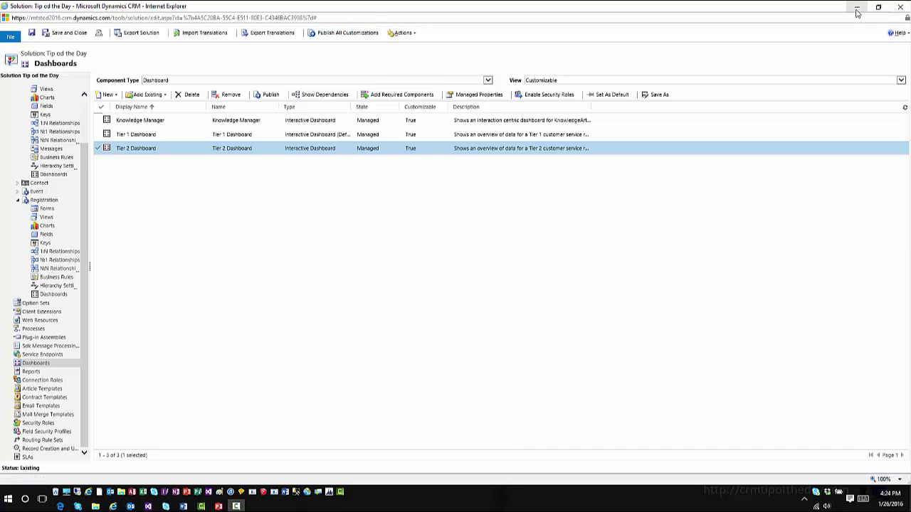
left_click(898, 9)
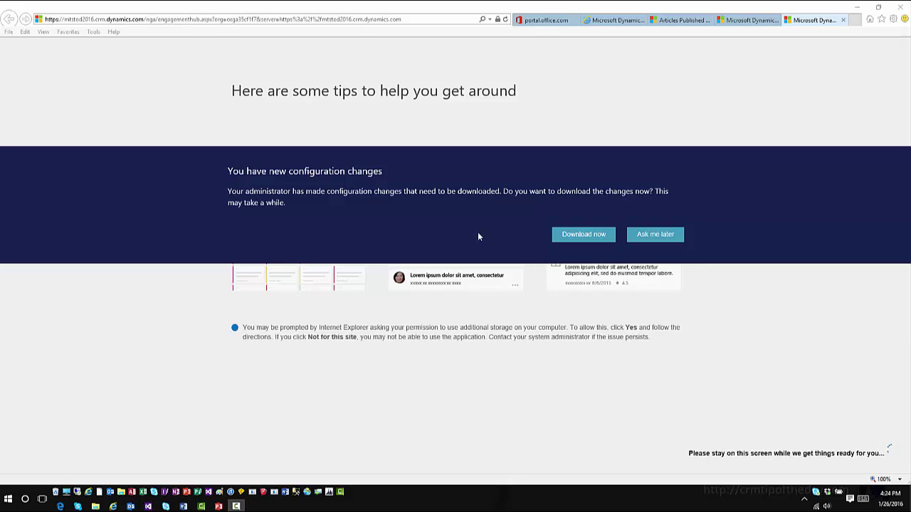
Download the new configuration changes in the interactive service hub and switch from the Tier 1 Dashboard to the Tier 2 Dashboard.
left_click(576, 235)
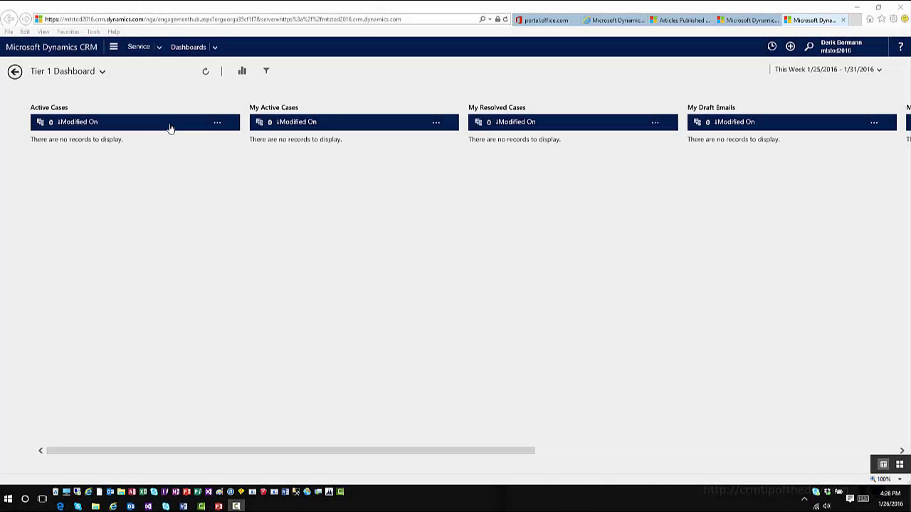
left_click(900, 465)
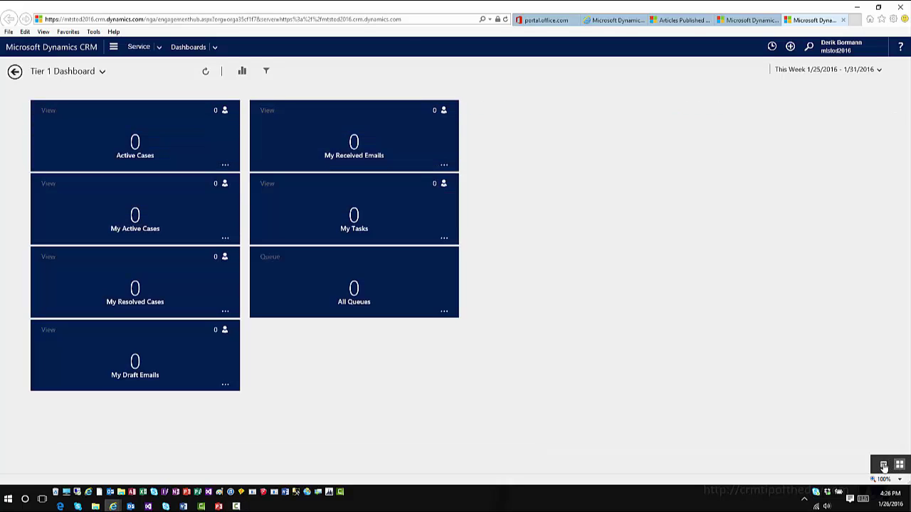
left_click(883, 465)
left_click(101, 72)
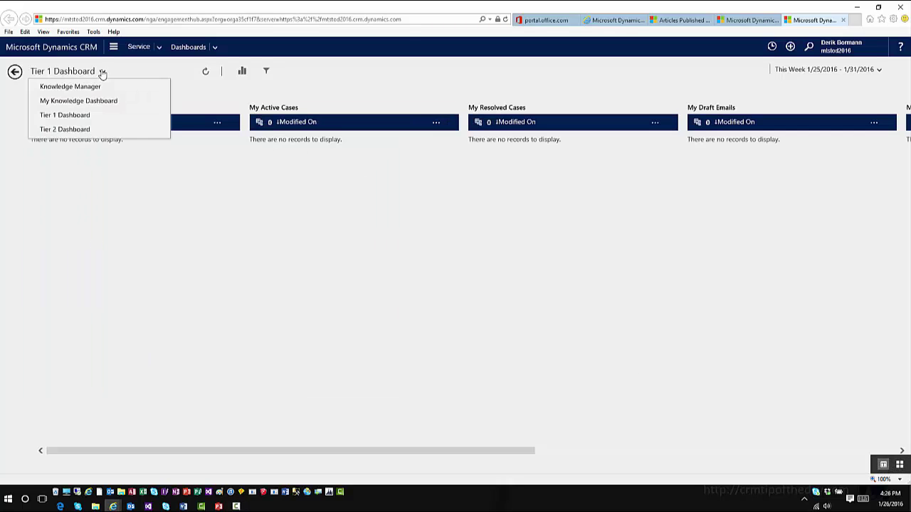
left_click(78, 130)
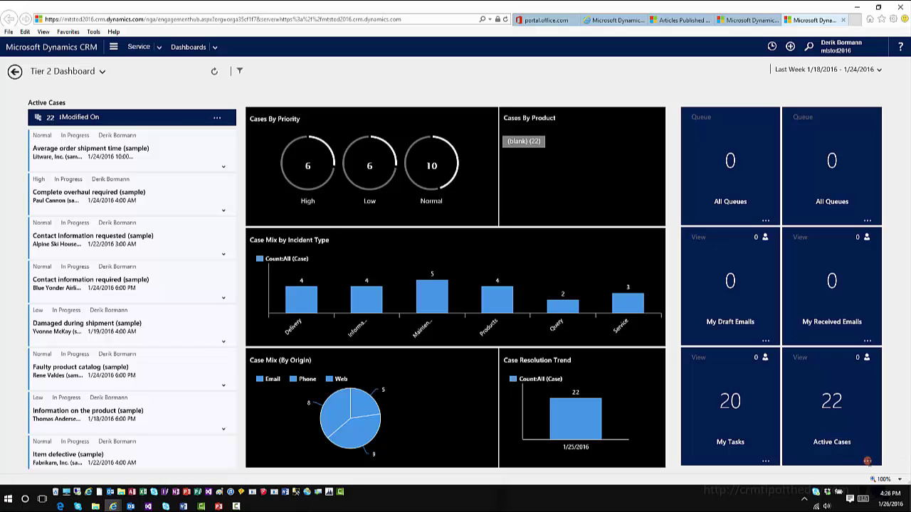
Open the case "Average order shipment time (sample)" from the Service area's My Active Cases list.
left_click(119, 48)
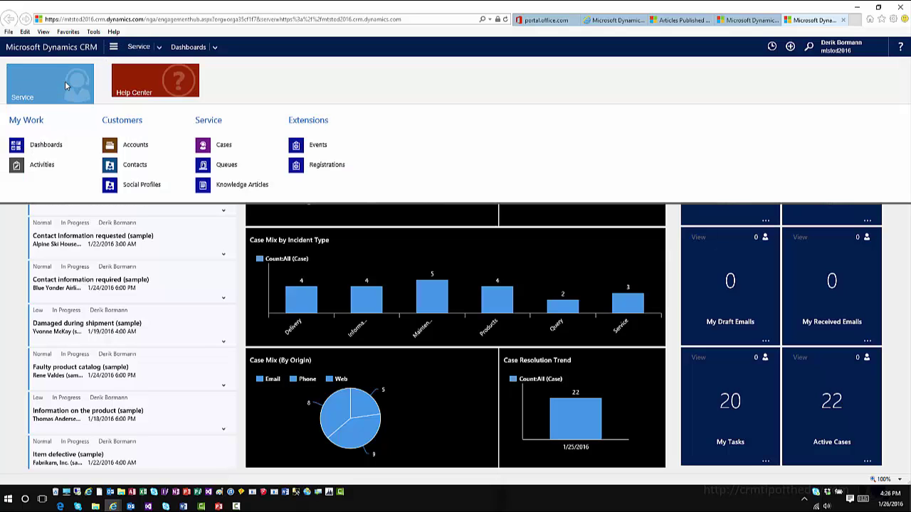
left_click(226, 146)
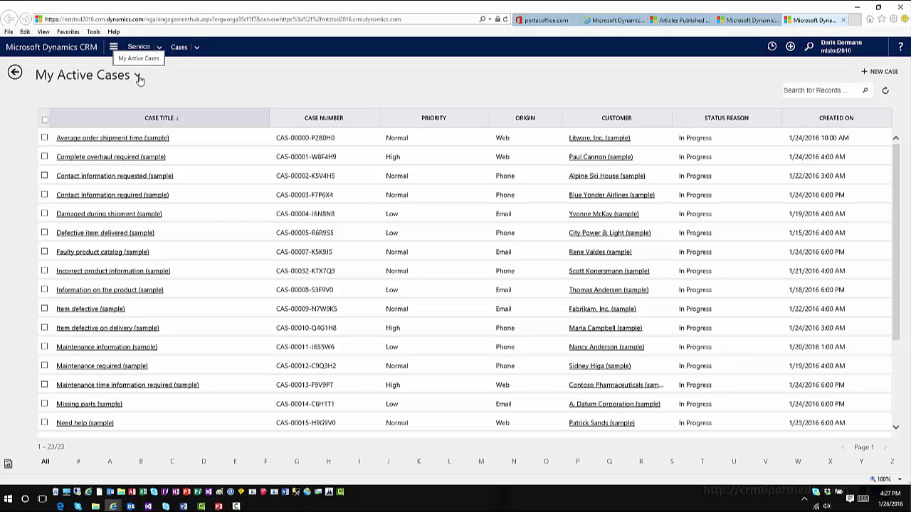
left_click(150, 139)
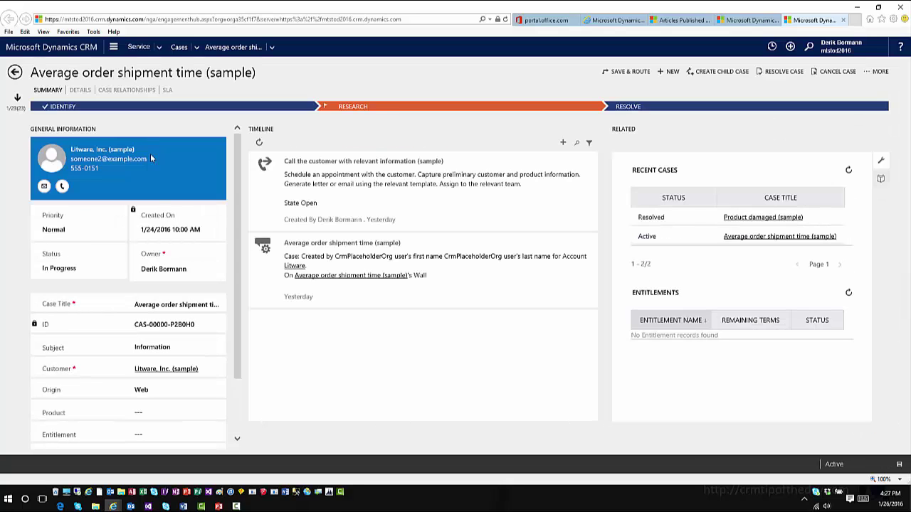
Examine the case form's Summary section, including Case Stage and Owner, and its Details section, returning to the Summary.
scroll(91, 282, "down", 2)
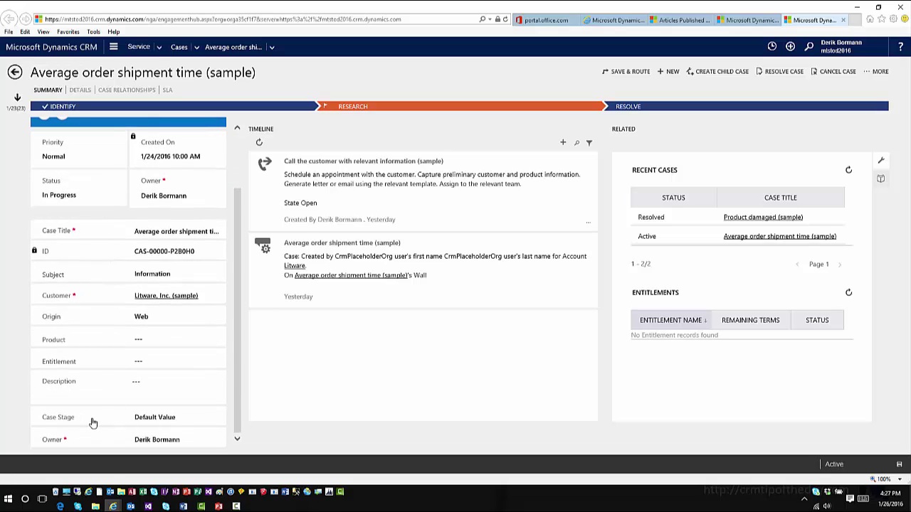
scroll(98, 434, "up", 2)
scroll(100, 431, "up", 1)
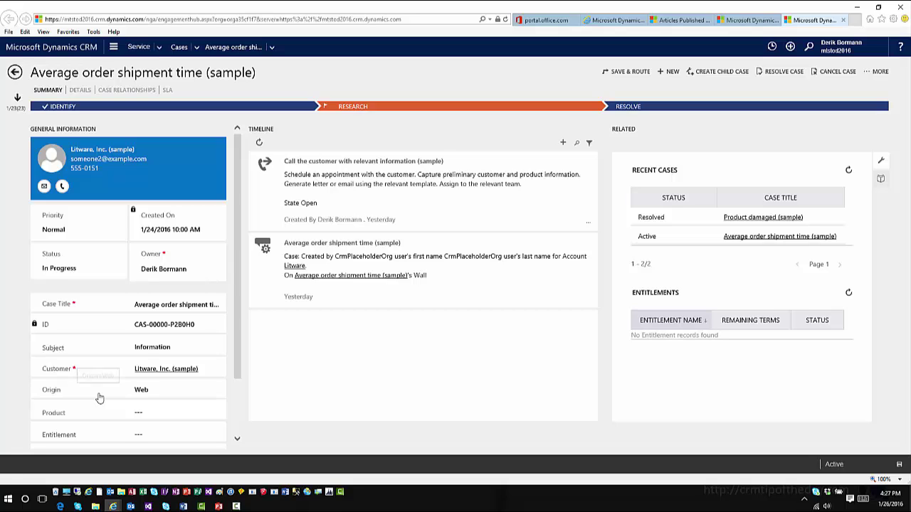
left_click(80, 91)
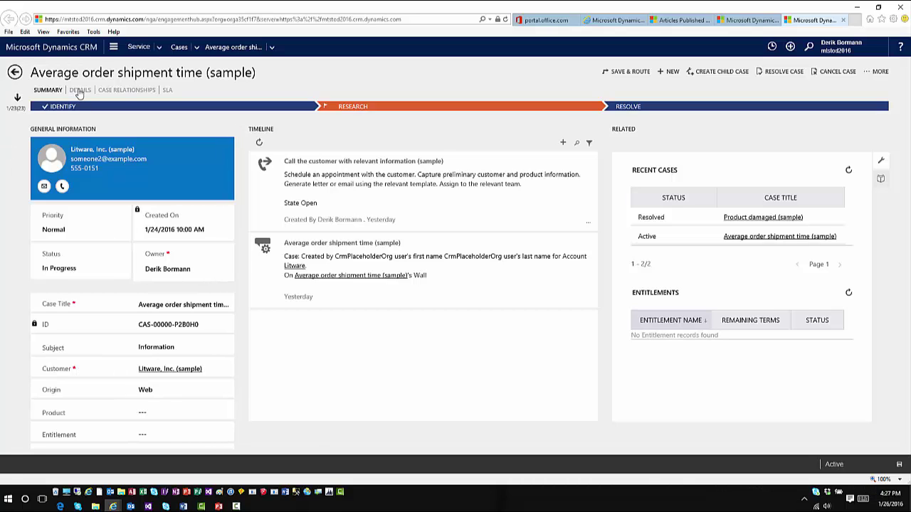
left_click(114, 89)
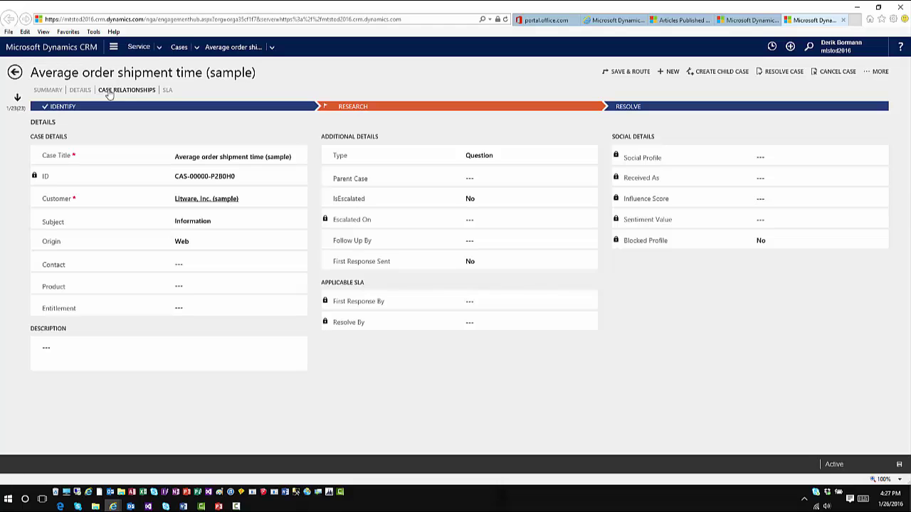
left_click(86, 91)
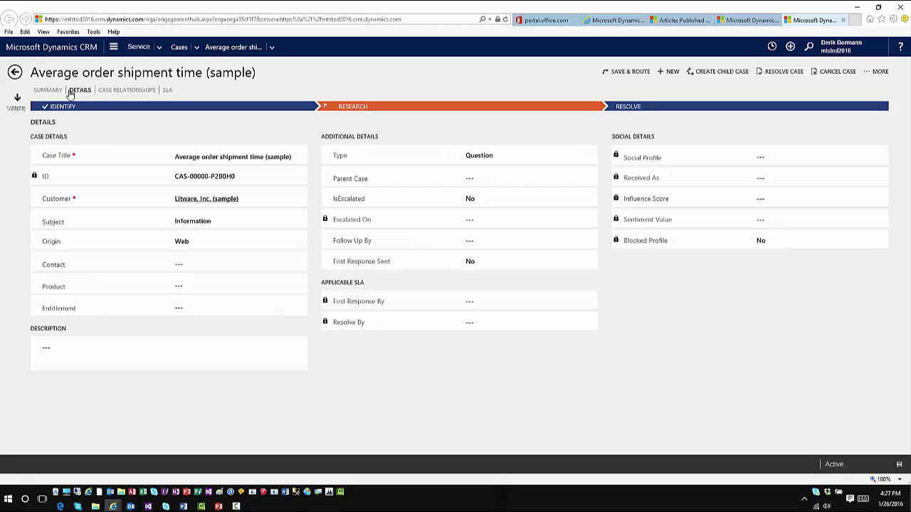
left_click(60, 93)
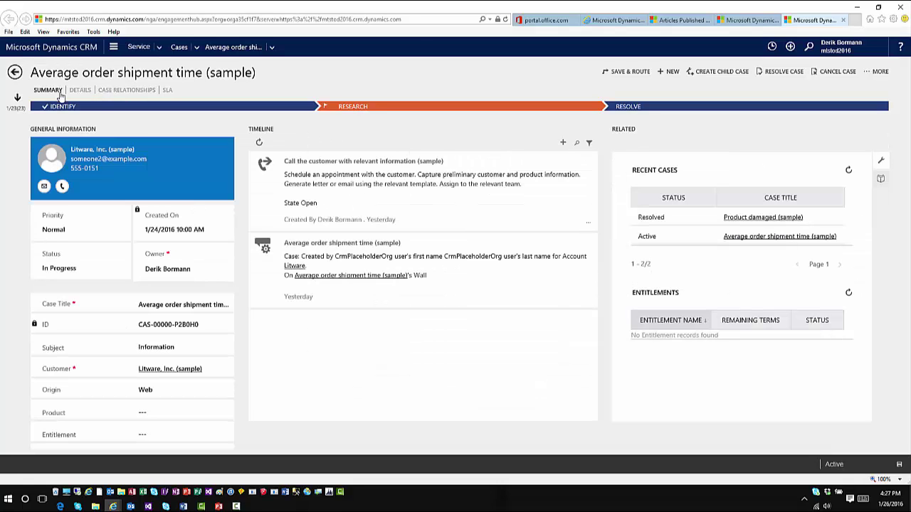